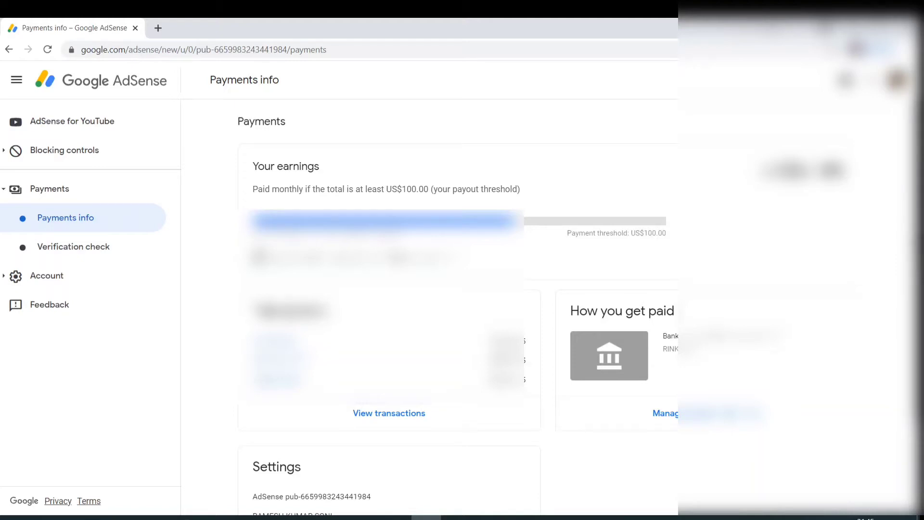
- Open the Manage tax info page for the United States tax info in the payments settings
scroll(457, 308, "down", 3)
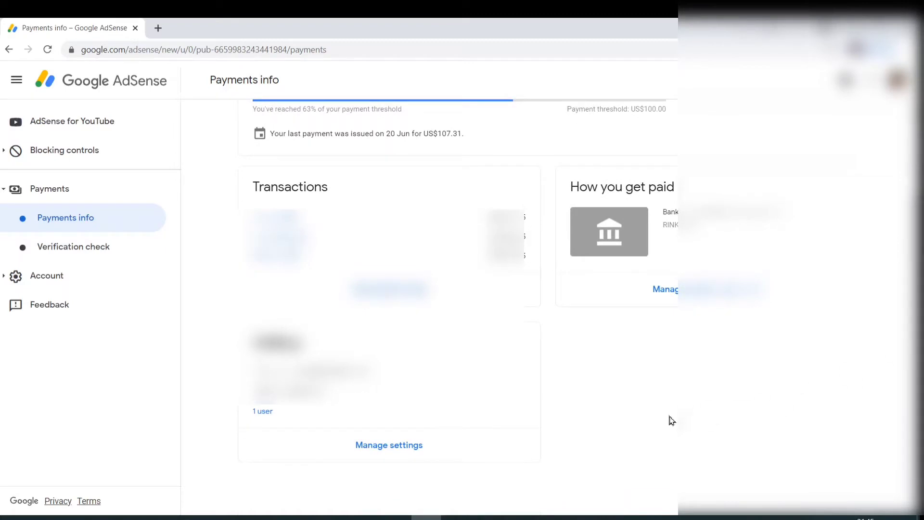
left_click(407, 449)
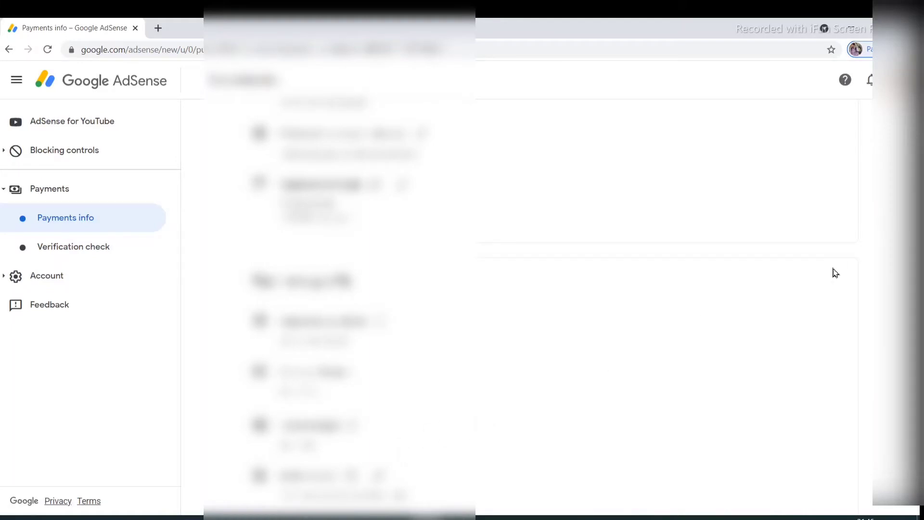
scroll(523, 309, "down", 6)
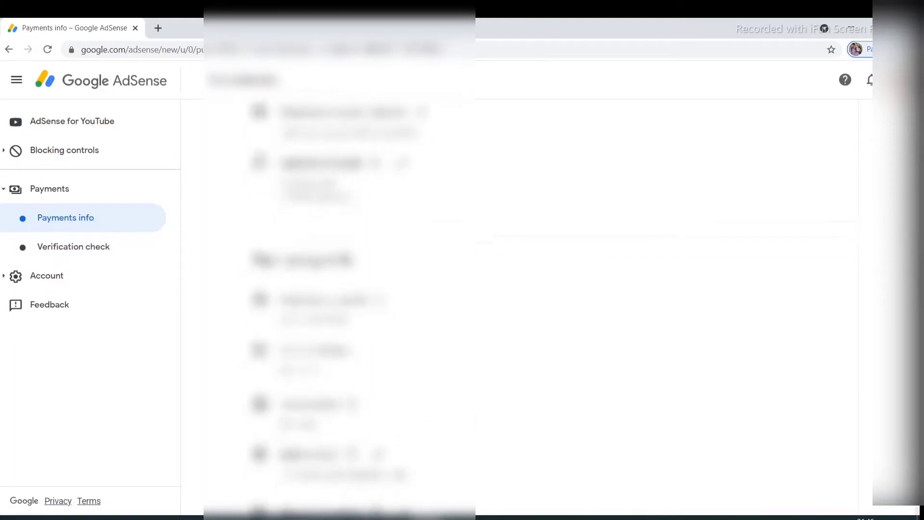
scroll(857, 400, "down", 3)
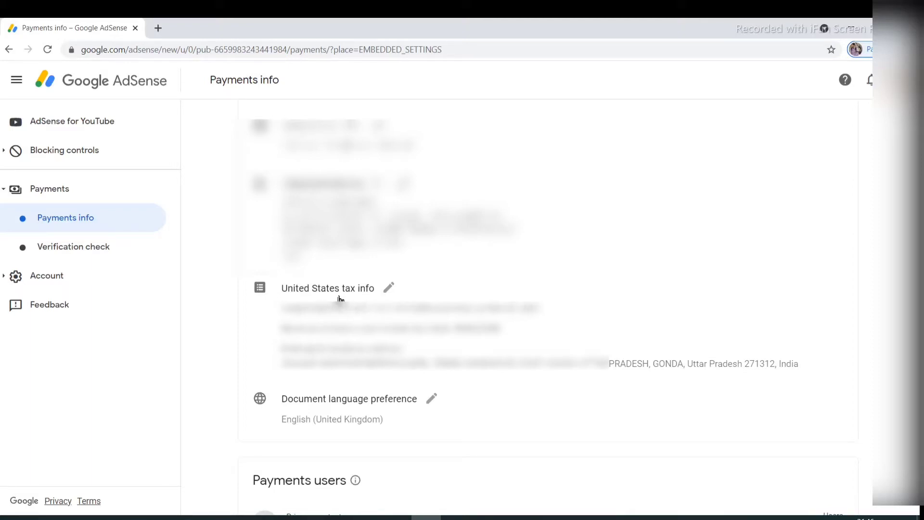
left_click(389, 289)
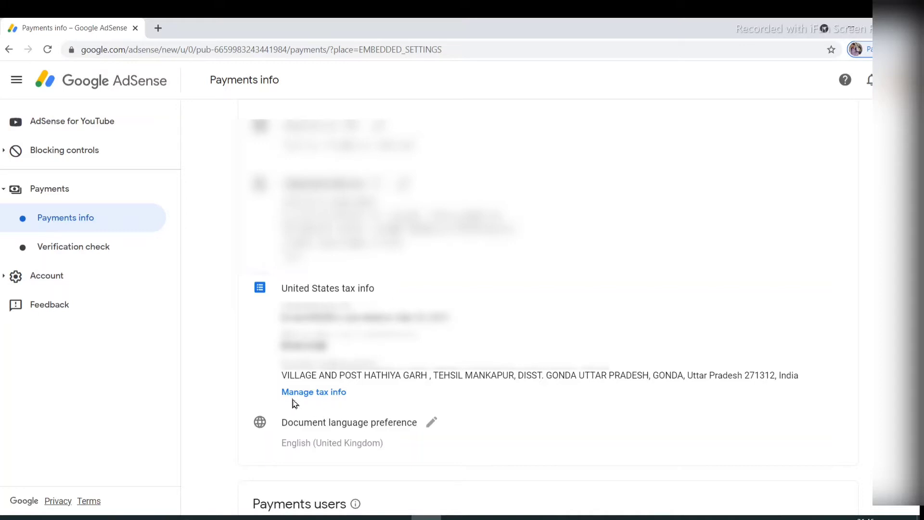
left_click(321, 392)
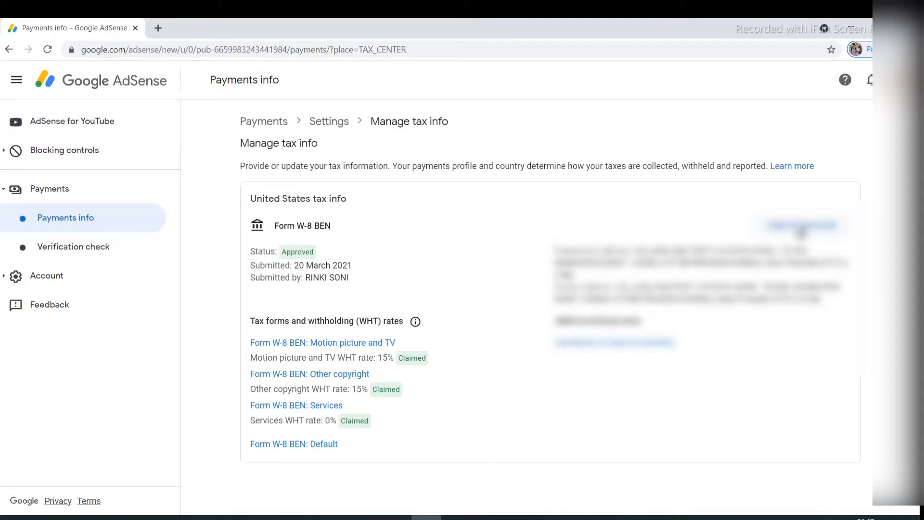
- Start a new W-8BEN tax form for an Individual account whose holder is not a US citizen or resident
left_click(800, 230)
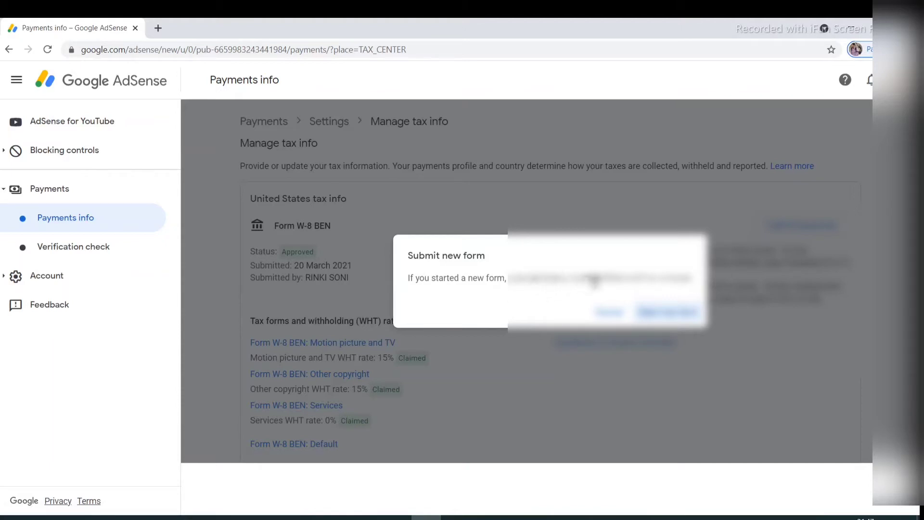
left_click(665, 314)
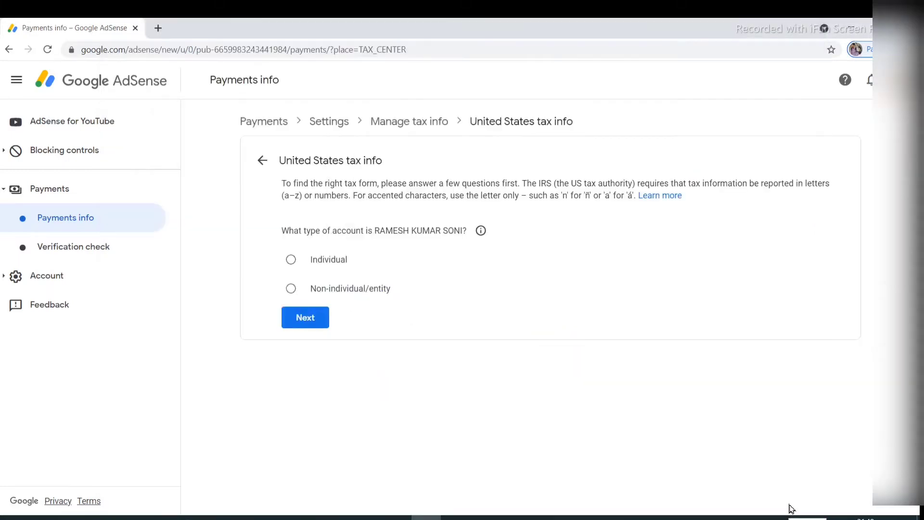
left_click(291, 263)
left_click(308, 319)
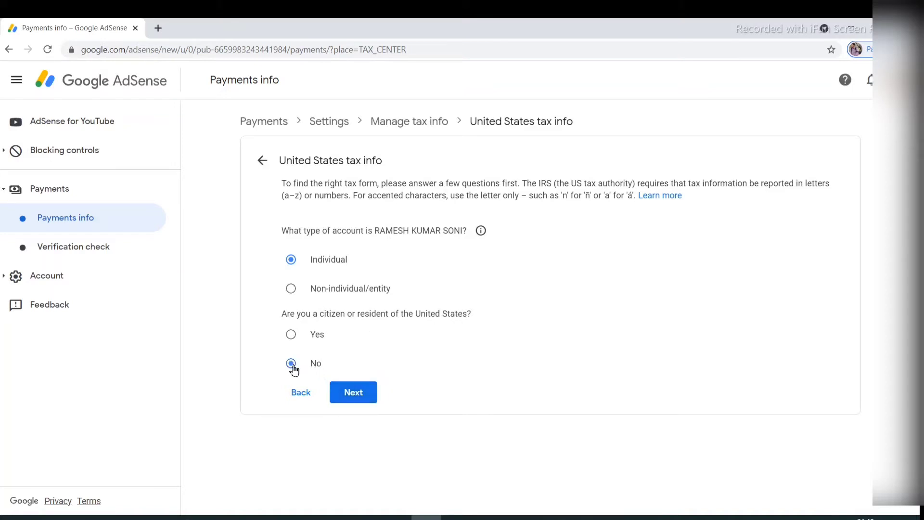
left_click(352, 393)
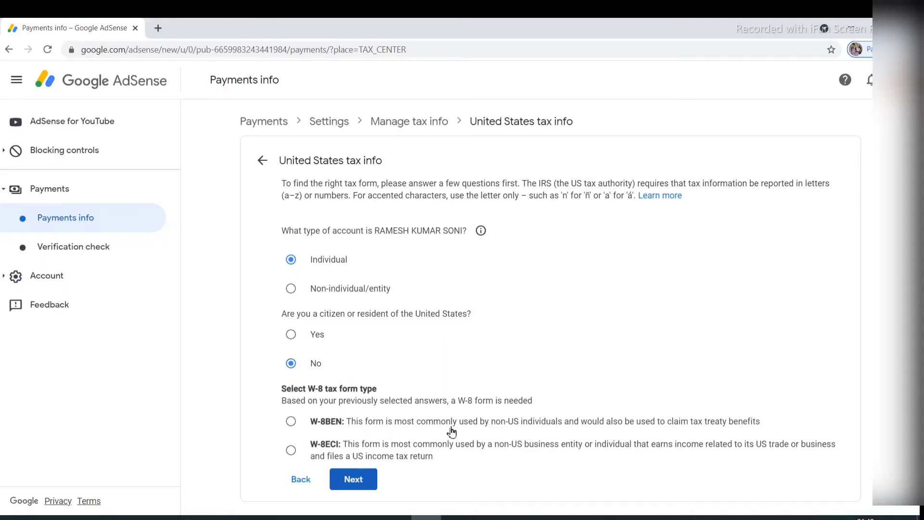
left_click(292, 424)
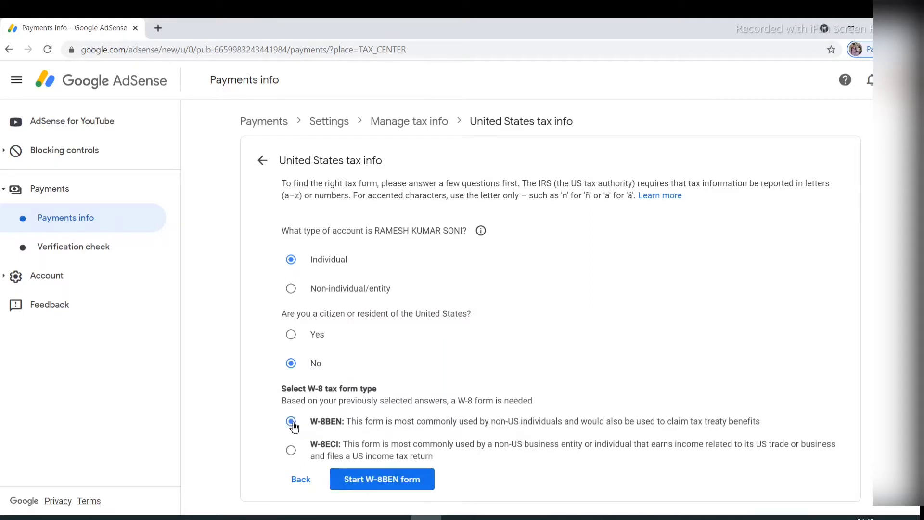
left_click(385, 482)
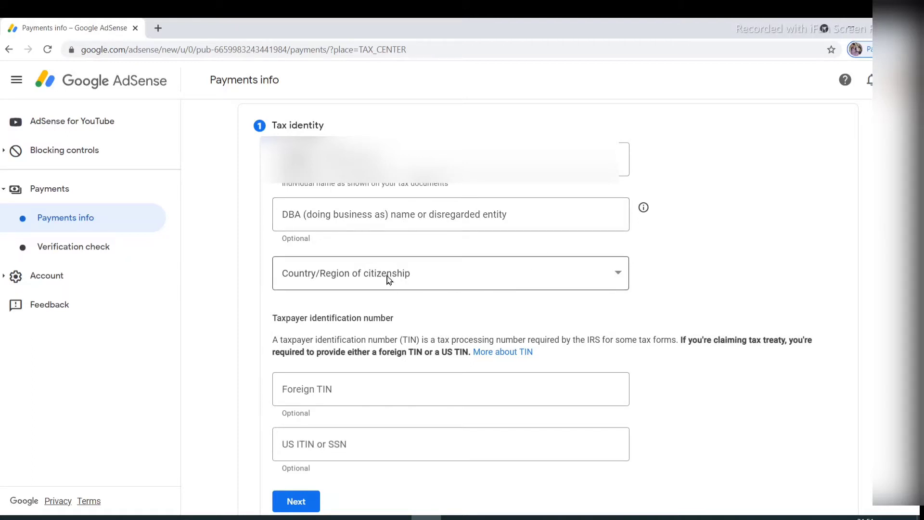
- Set the country/region of citizenship to India in the Tax identity section
left_click(617, 274)
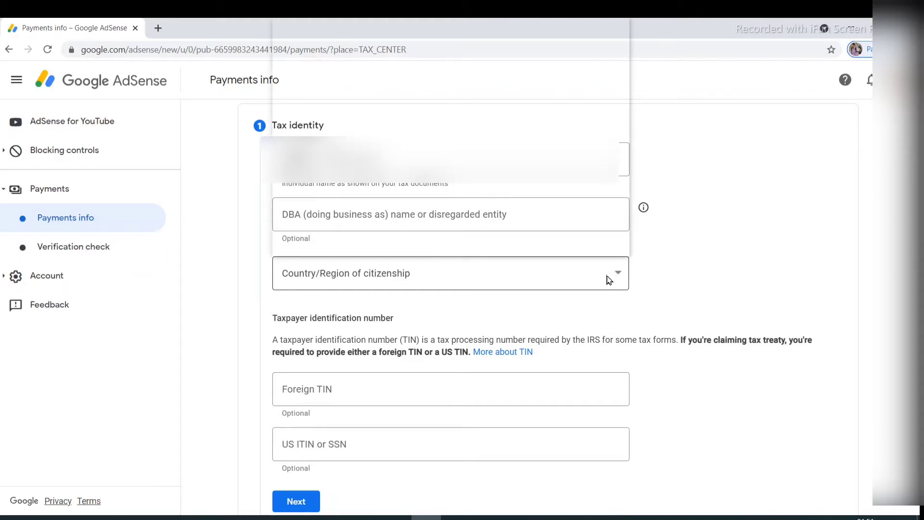
left_click(616, 274)
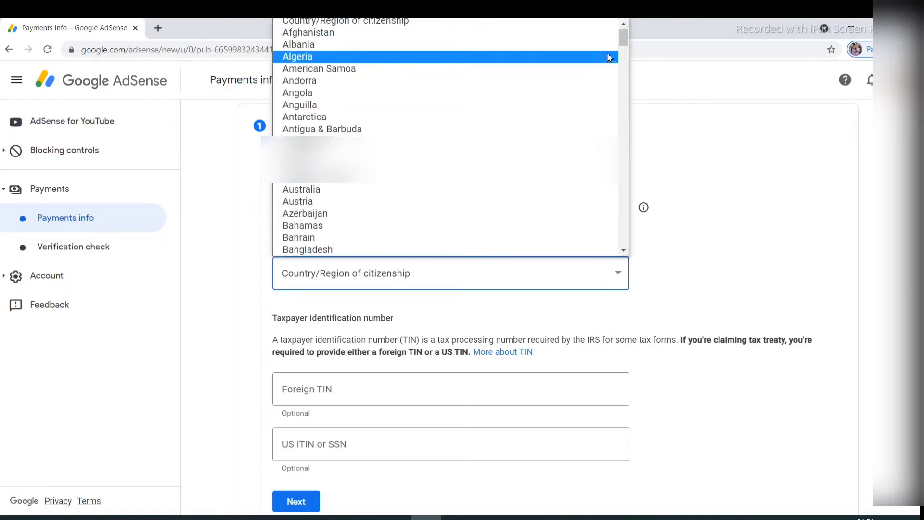
left_click_drag(622, 42, 624, 117)
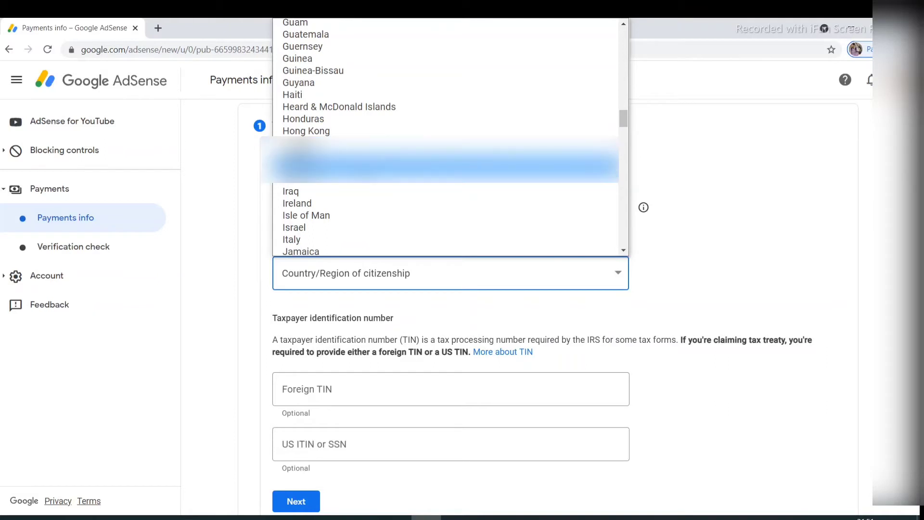
key("Return")
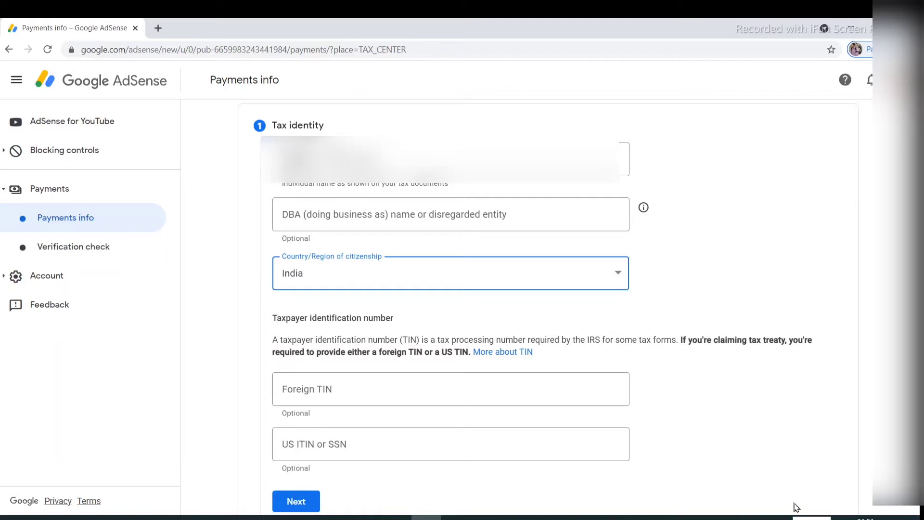
- Mark the postal address as the same as the permanent residence address and toggle the PO Box or in-care-of address option
scroll(796, 507, "down", 8)
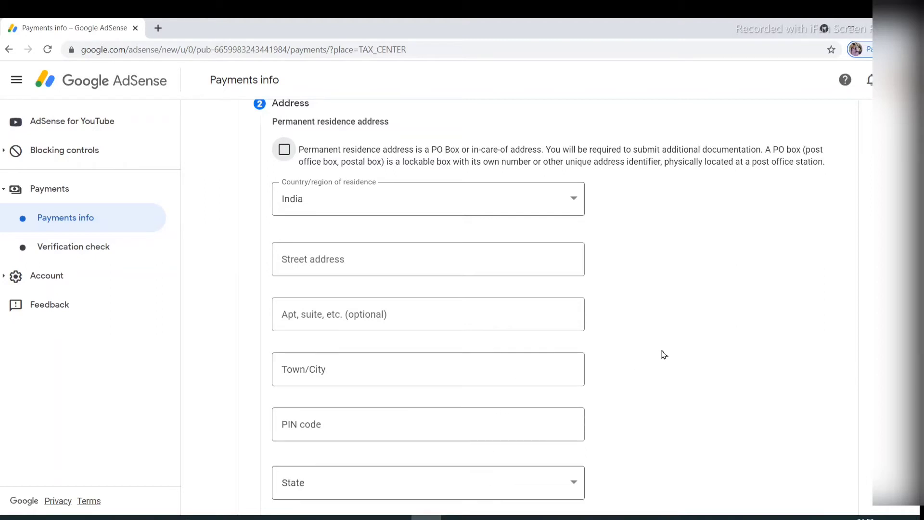
scroll(538, 299, "down", 4)
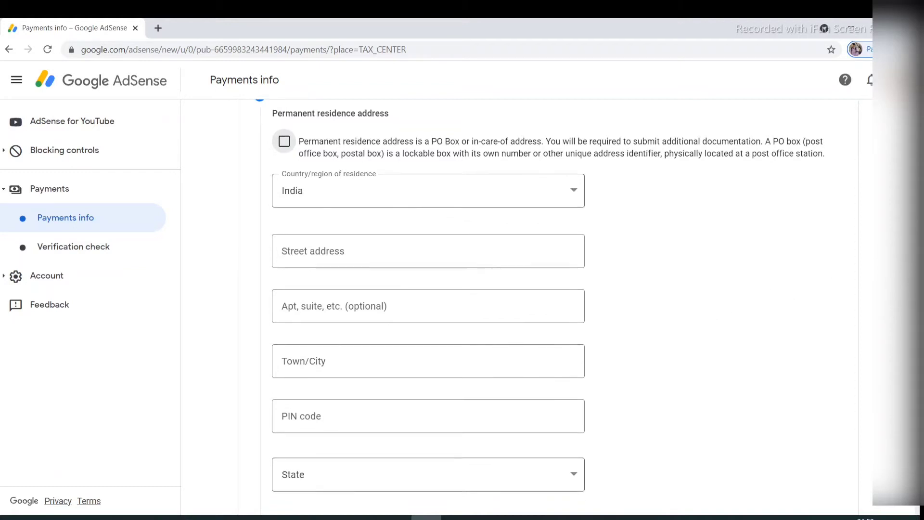
scroll(538, 299, "down", 2)
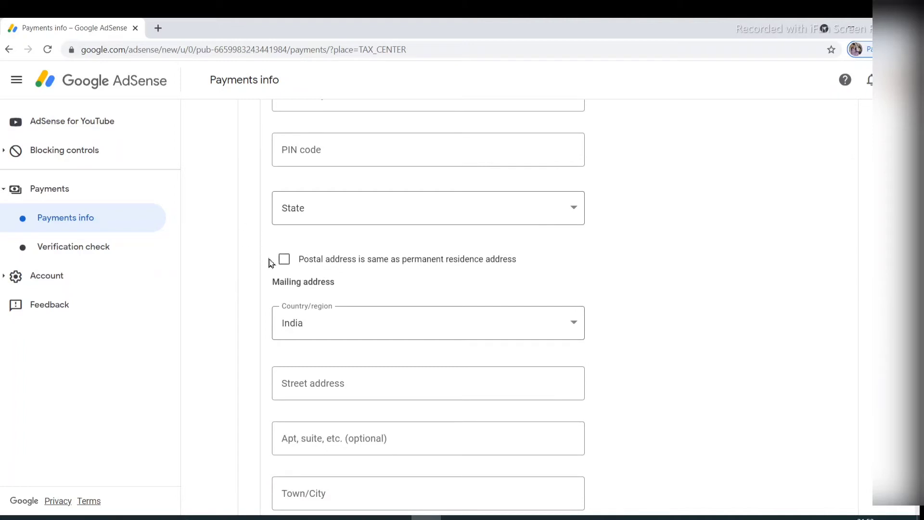
scroll(268, 260, "down", 1)
left_click(284, 239)
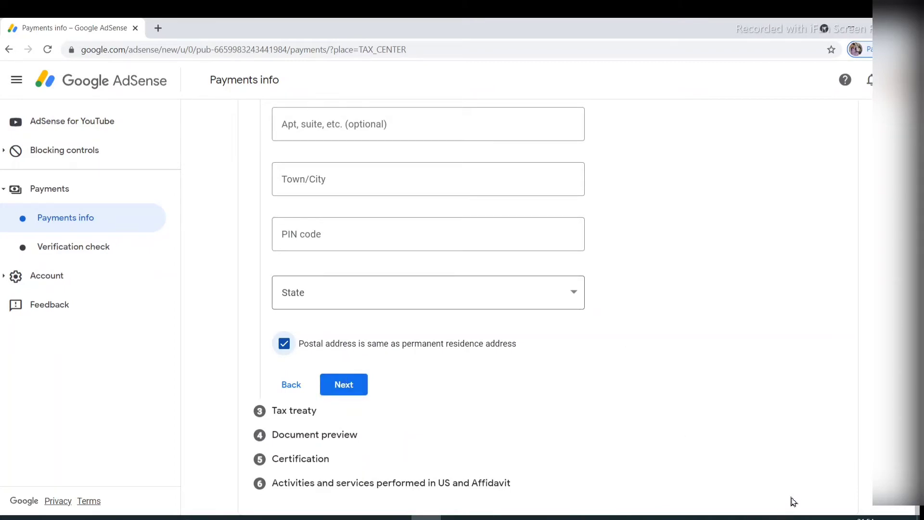
scroll(791, 506, "up", 3)
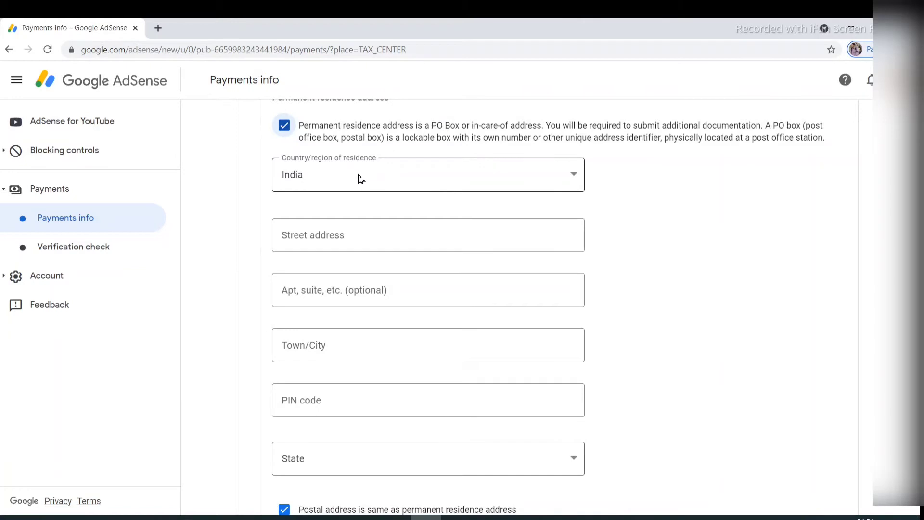
left_click(284, 126)
left_click(285, 126)
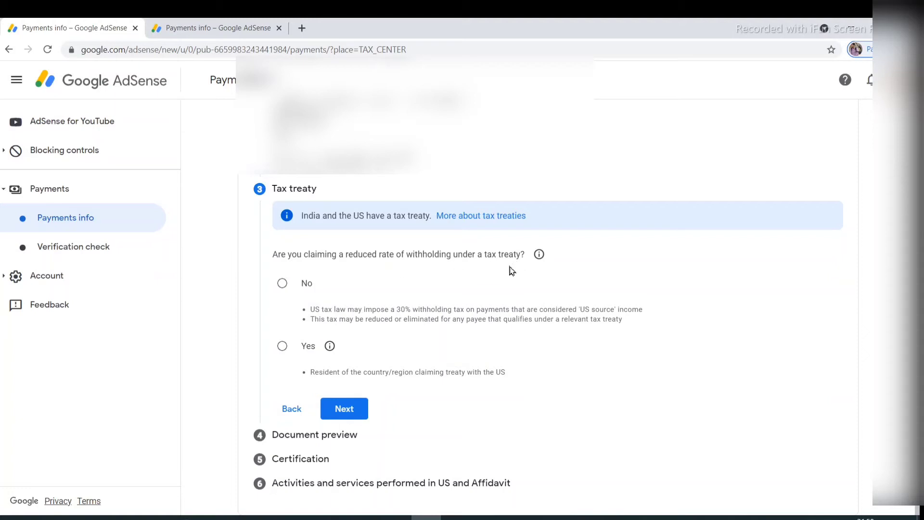
- Claim a reduced withholding rate under the tax treaty as a resident of India
left_click(283, 346)
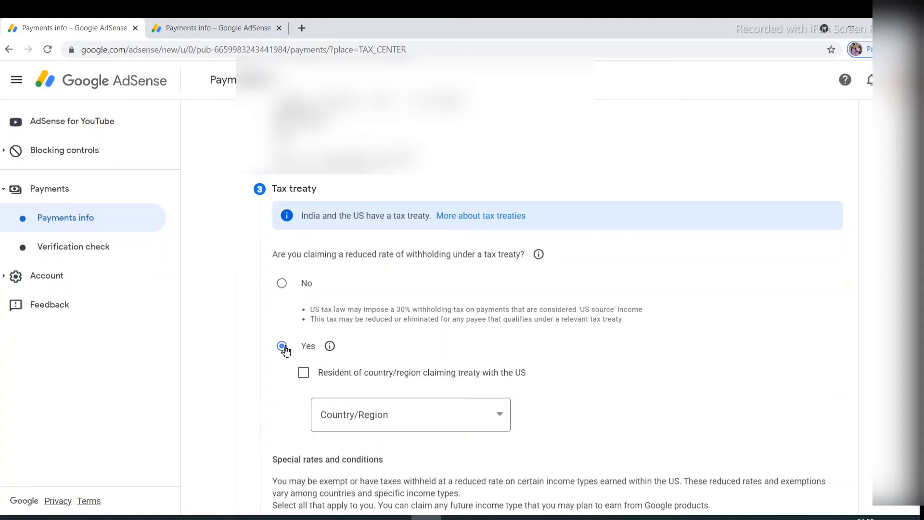
left_click(305, 375)
left_click(350, 421)
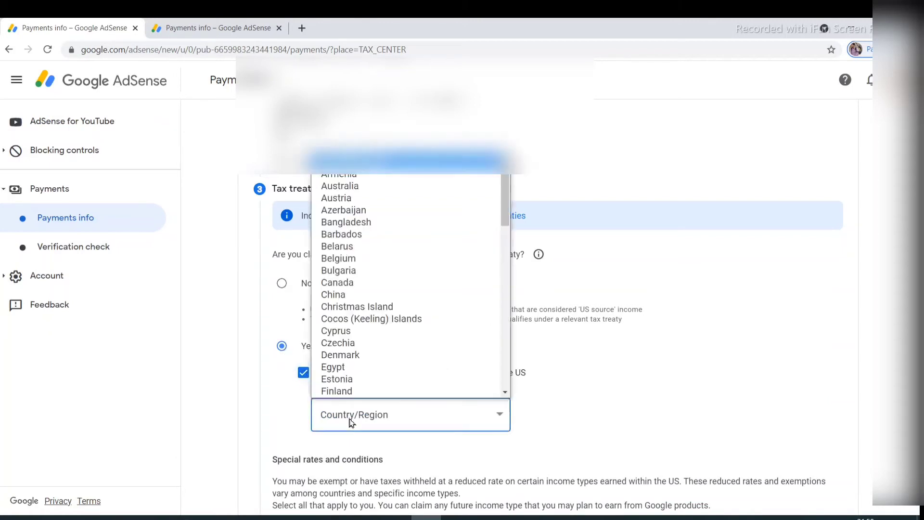
scroll(383, 350, "down", 1)
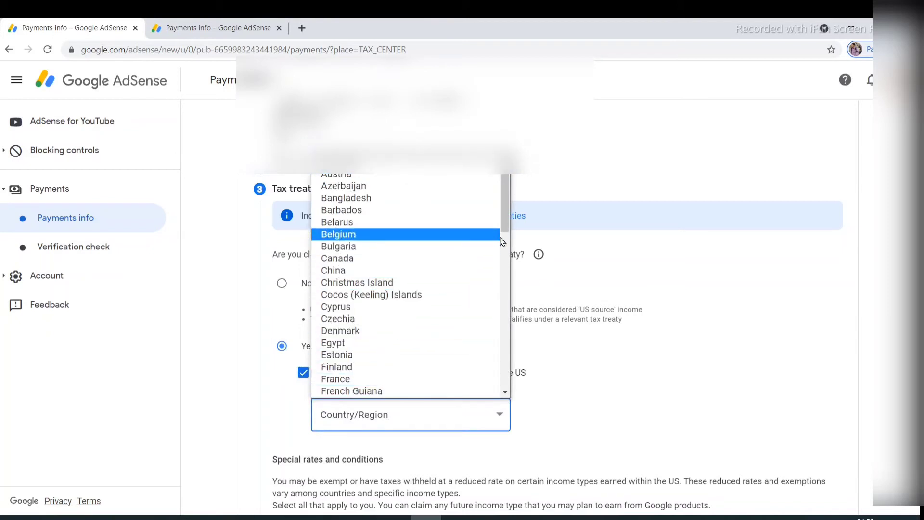
left_click_drag(507, 224, 497, 278)
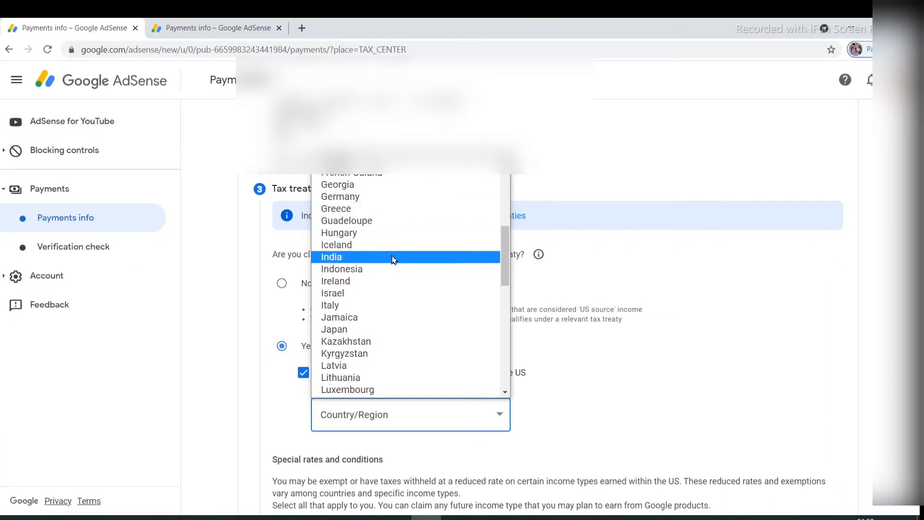
left_click(392, 259)
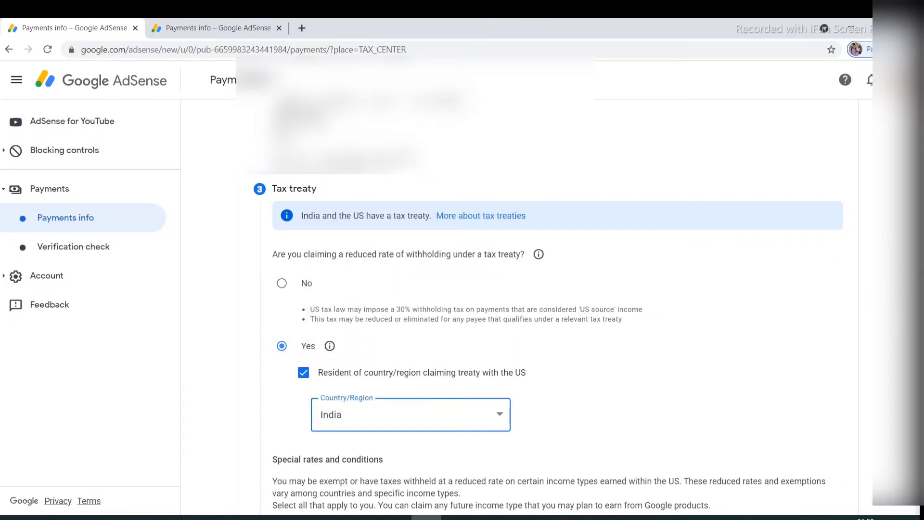
- Claim the Services special rate with Article 7 and paragraph 1 at 0% (reduced treaty rate), and confirm the tax resident statement
scroll(545, 303, "down", 4)
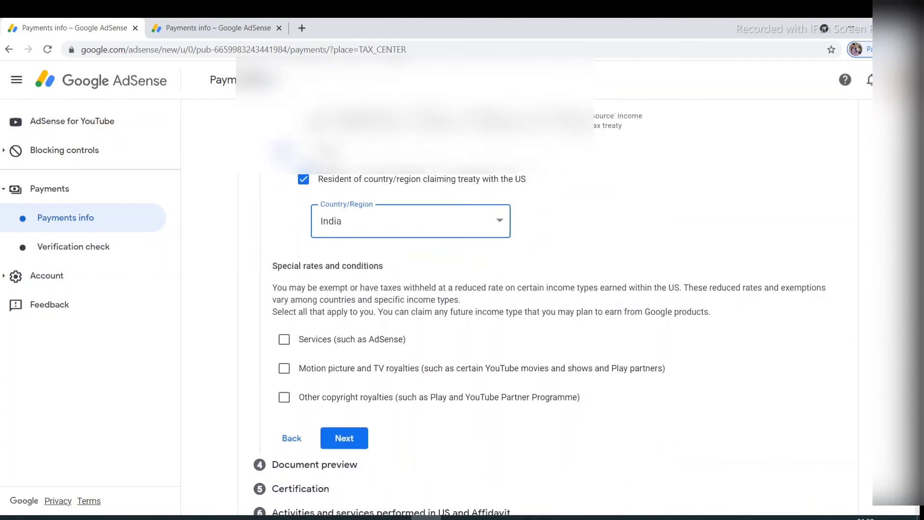
scroll(544, 303, "down", 1)
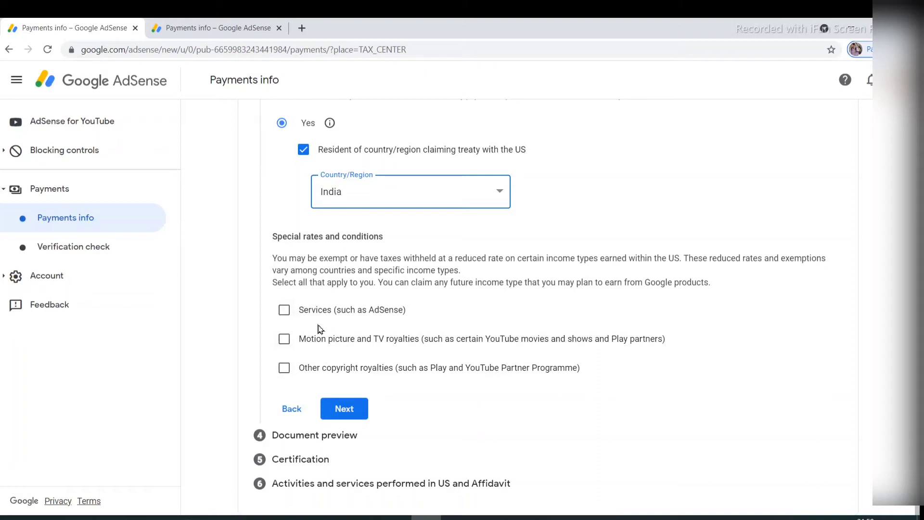
left_click(284, 310)
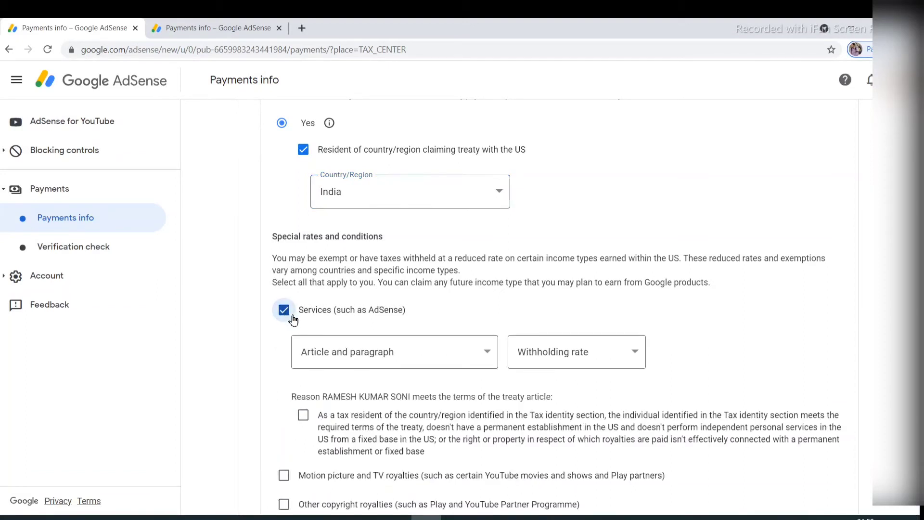
left_click(337, 358)
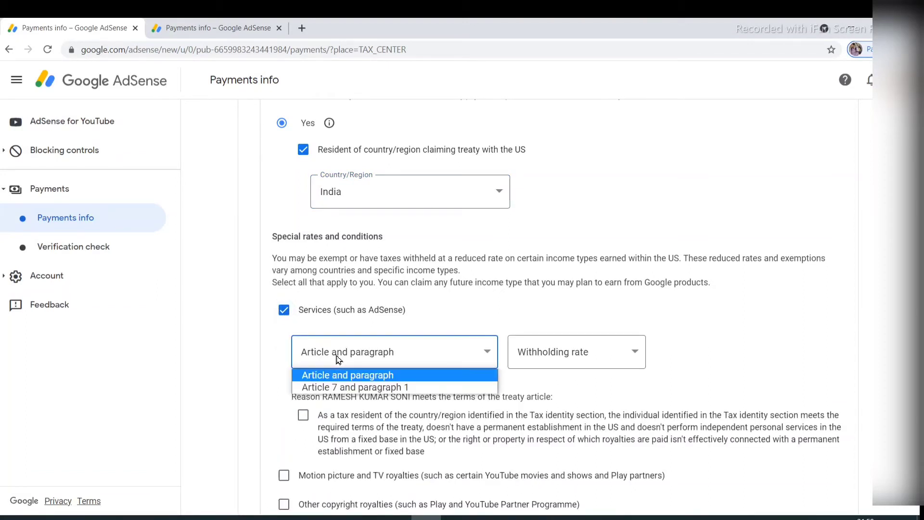
left_click(346, 390)
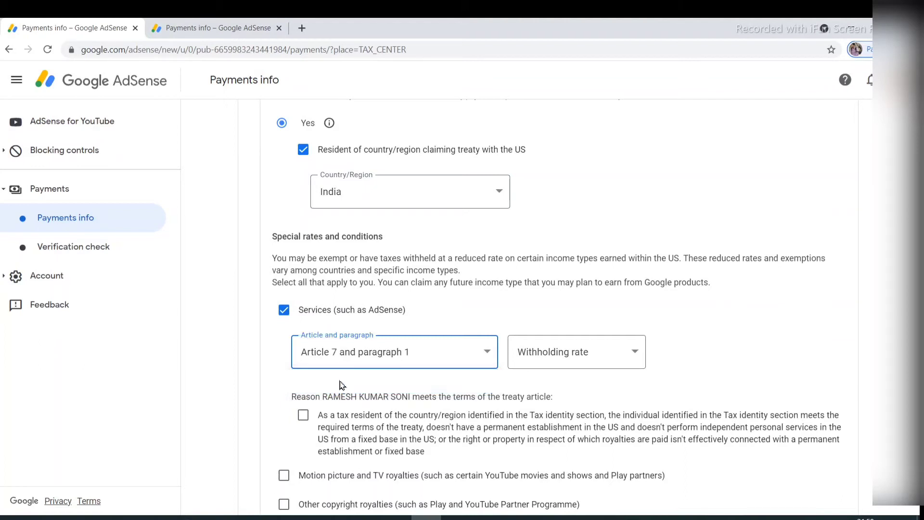
left_click(553, 355)
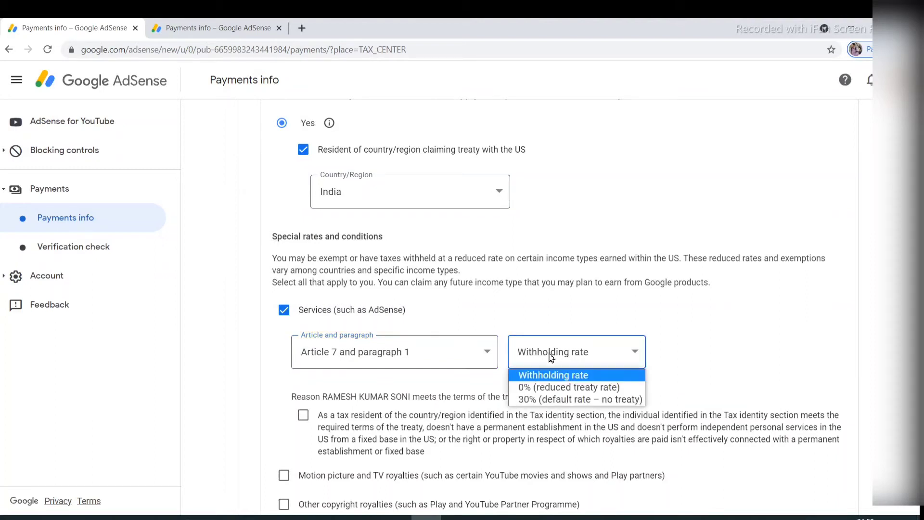
left_click(542, 388)
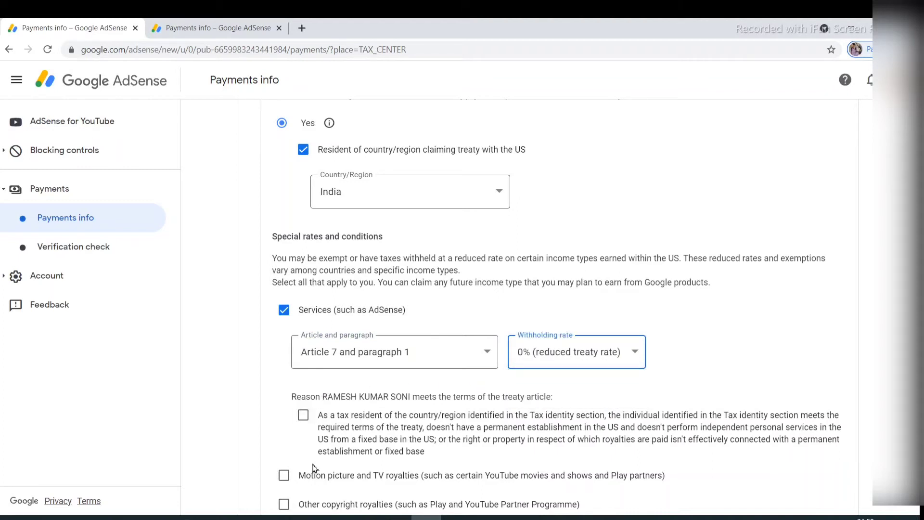
left_click(303, 416)
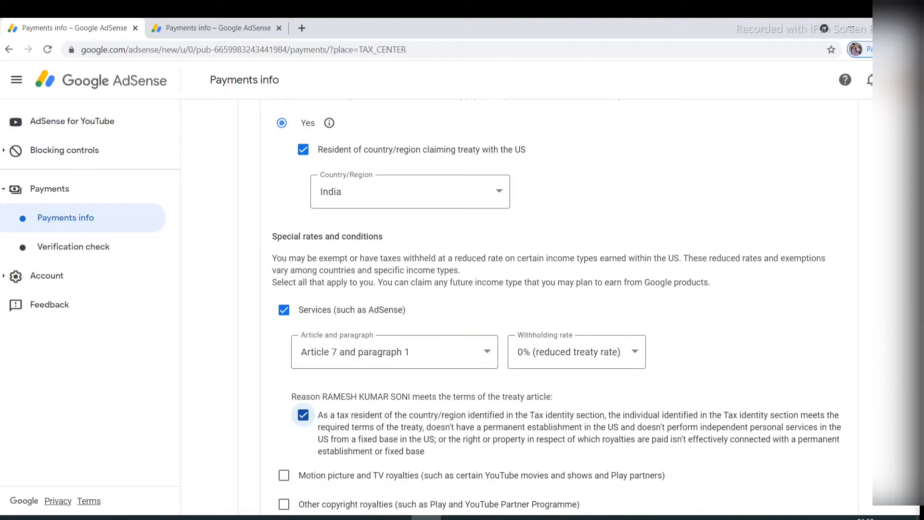
- Claim Motion picture and TV royalties under Article 12 and paragraph 2A II at 15% (reduced treaty rate), and confirm the tax resident statement
scroll(865, 409, "down", 3)
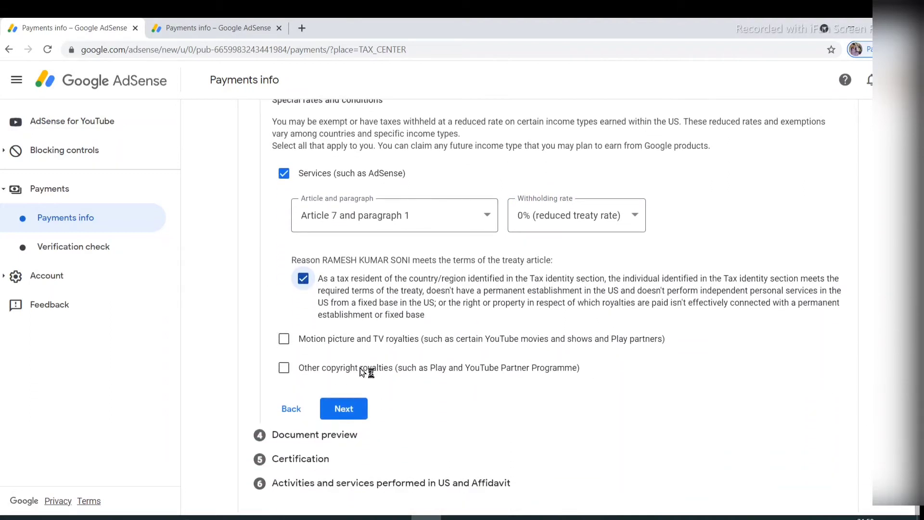
left_click(284, 340)
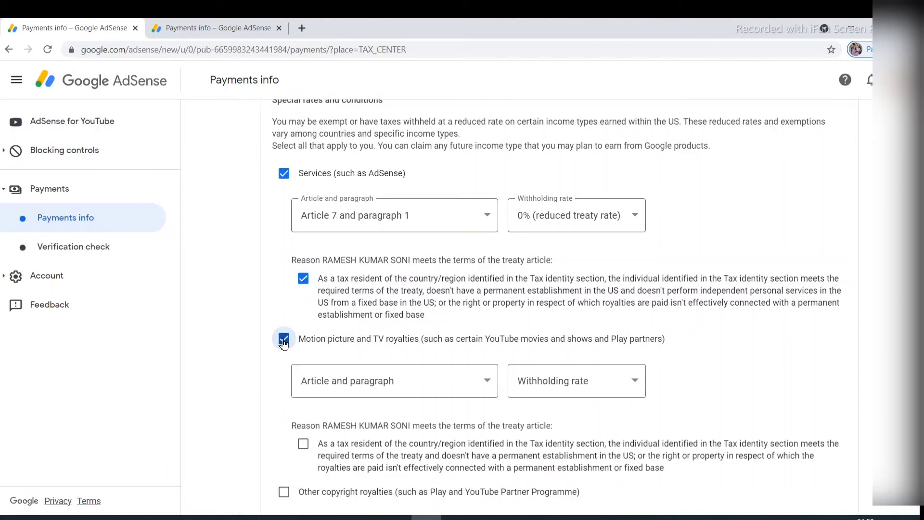
left_click(337, 385)
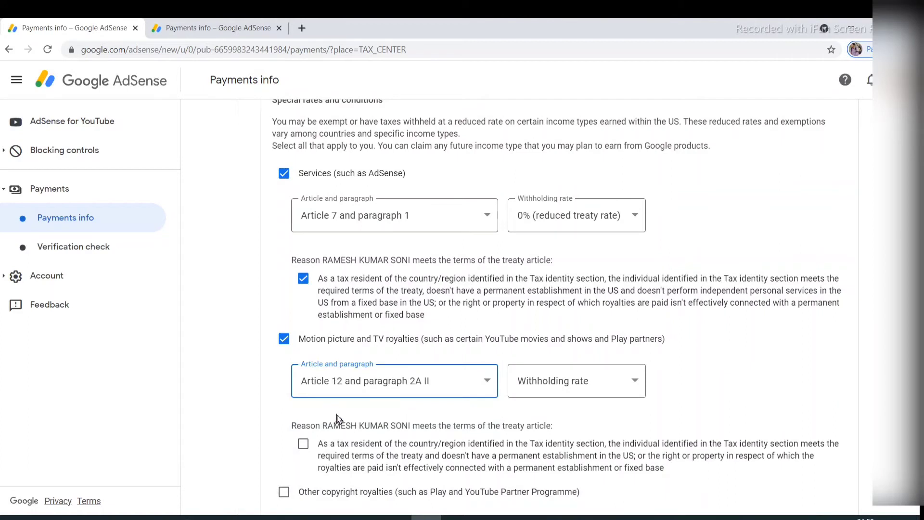
left_click(565, 382)
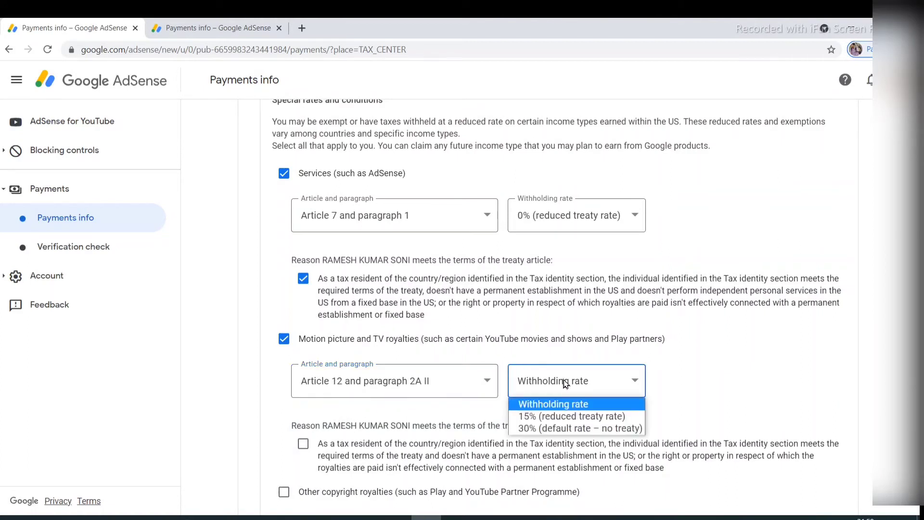
left_click(548, 422)
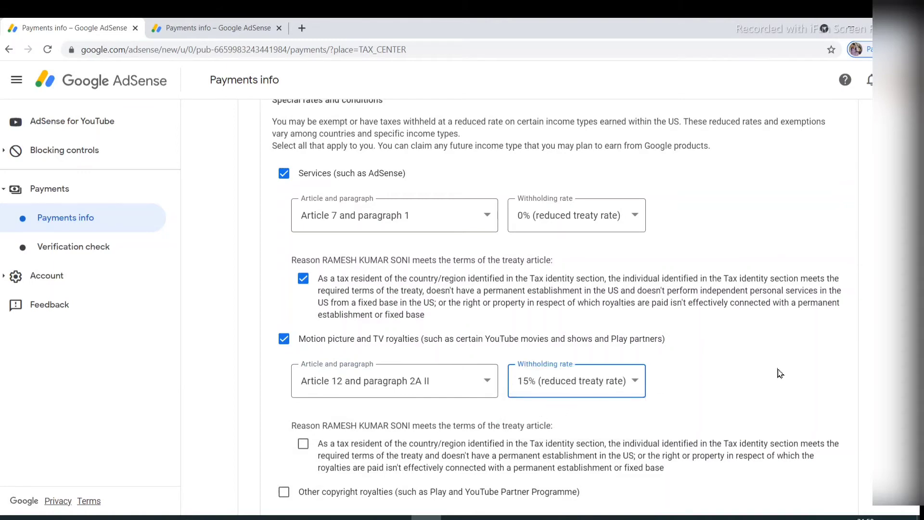
scroll(557, 354, "down", 3)
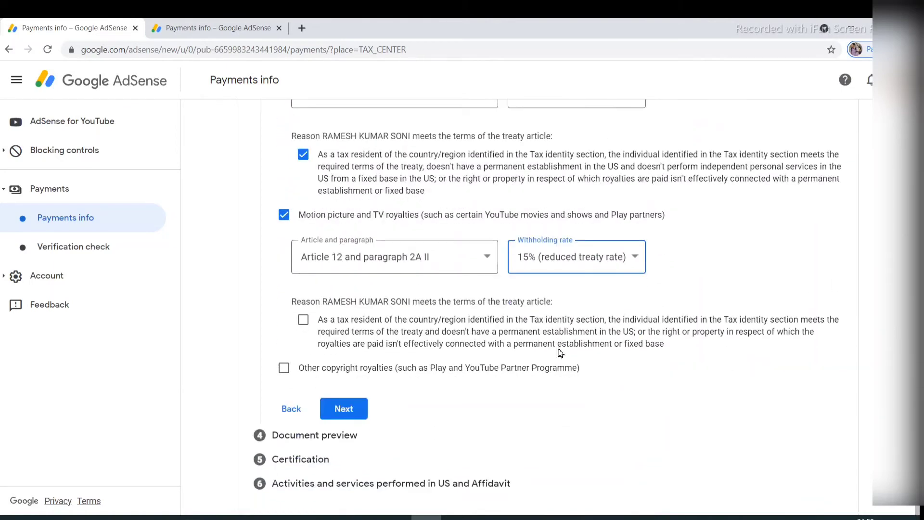
left_click(303, 321)
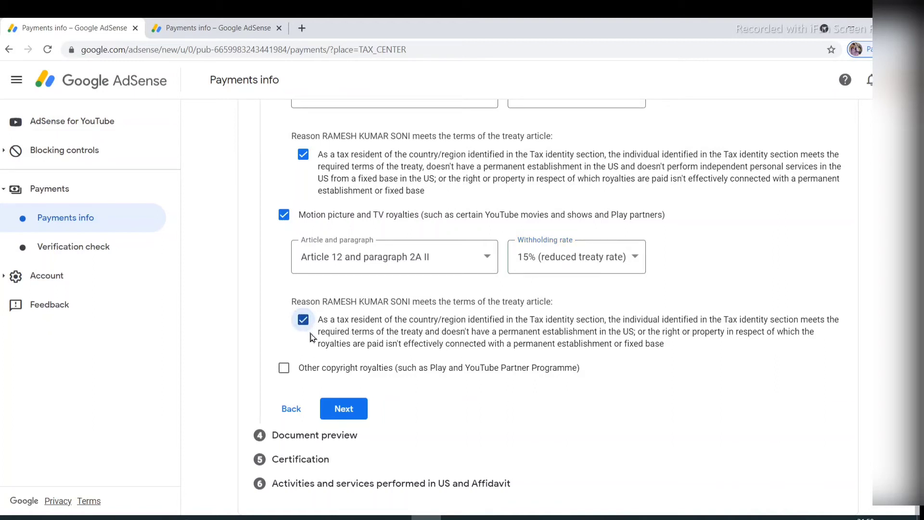
- Claim Other copyright royalties under Article 12 and paragraph 2A II at 15% (reduced treaty rate), and confirm the tax resident statement
left_click(284, 368)
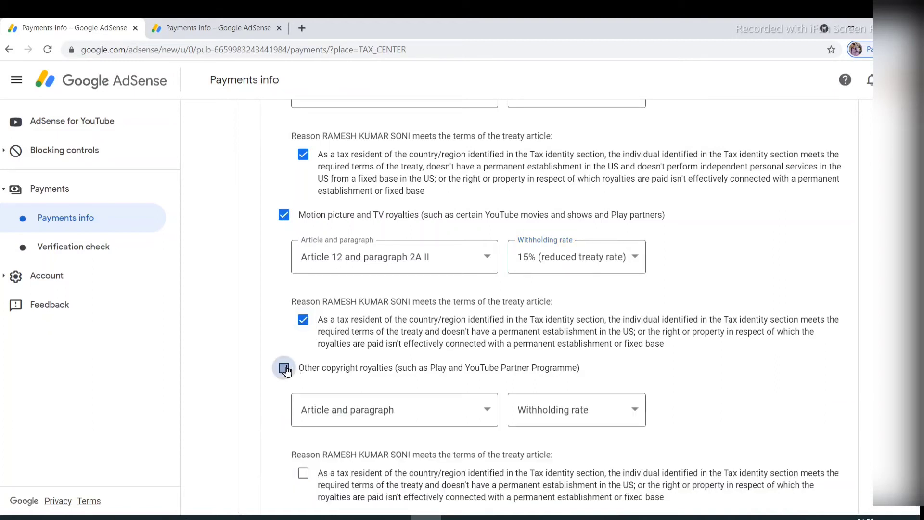
left_click(362, 417)
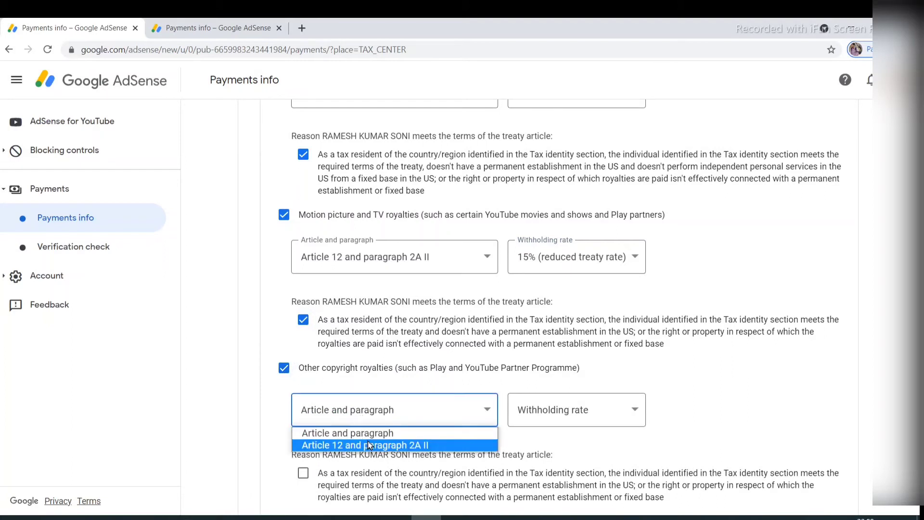
left_click(369, 445)
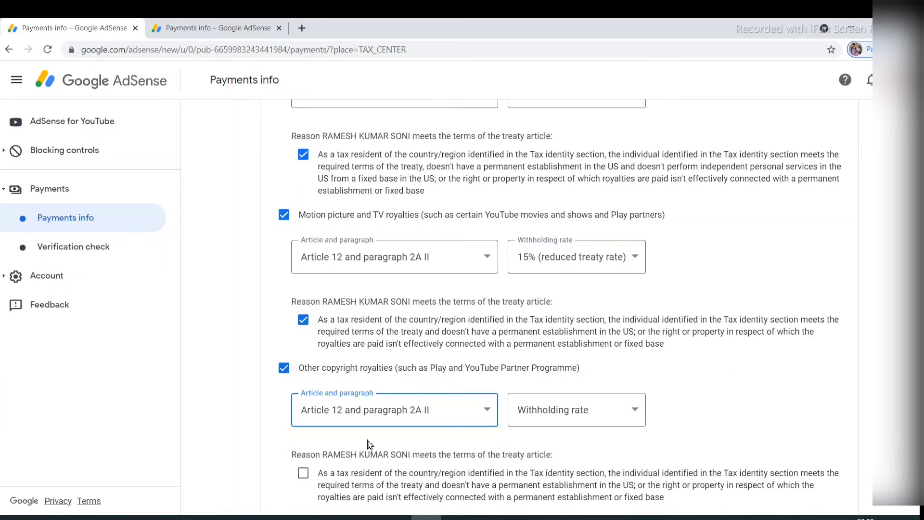
left_click(535, 411)
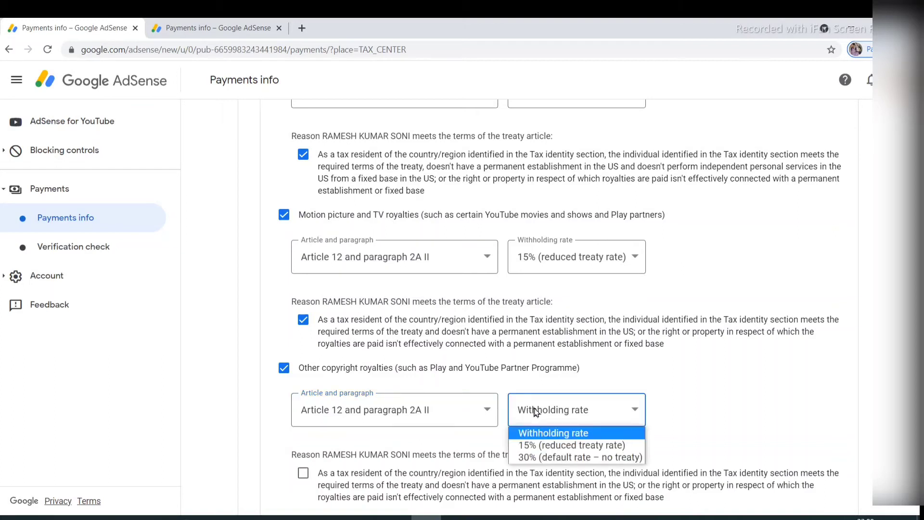
left_click(540, 444)
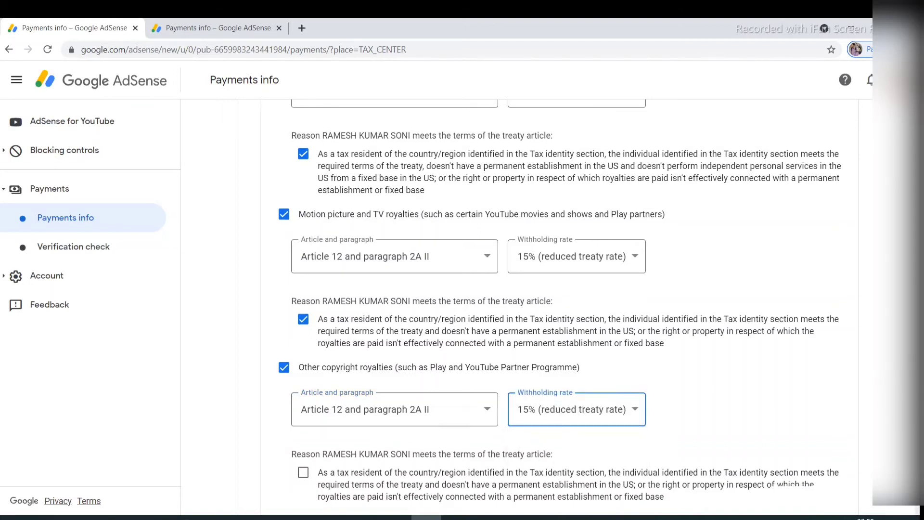
scroll(547, 306, "down", 3)
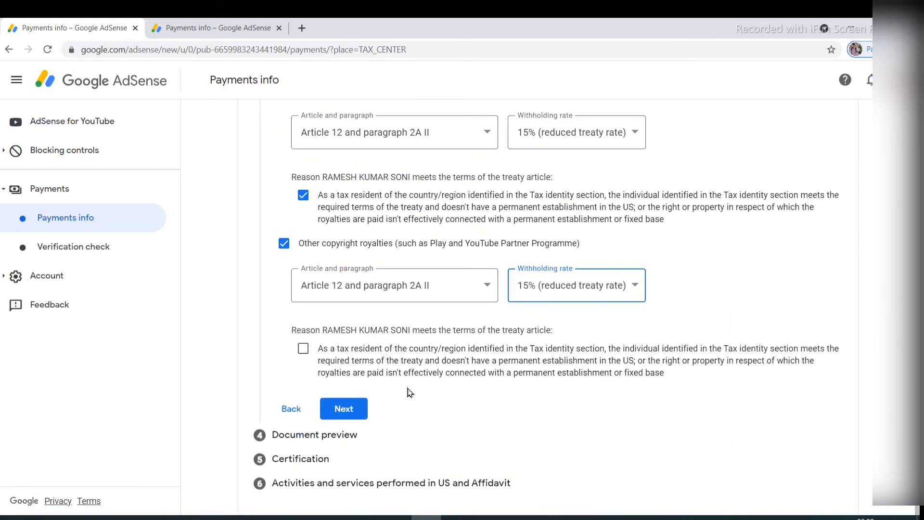
left_click(303, 350)
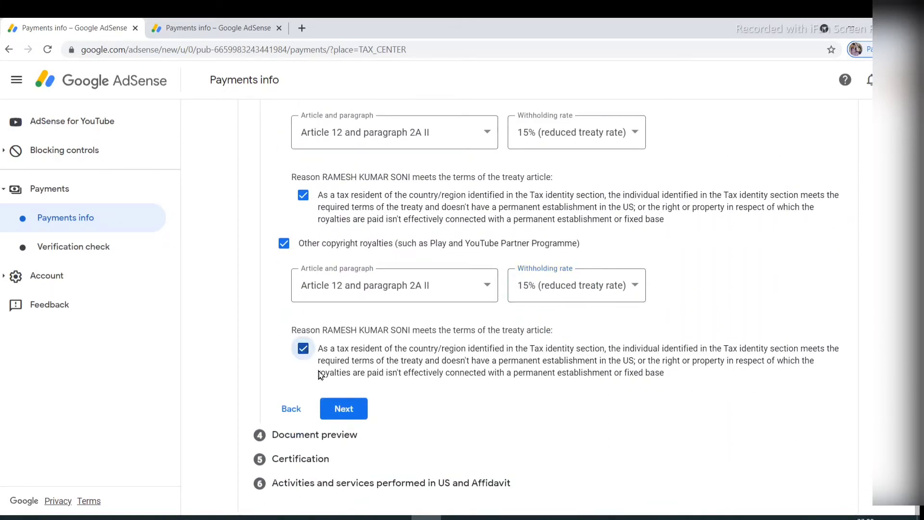
- Continue to the Document preview section and confirm that the generated W-8BEN tax documents have been reviewed
left_click(357, 410)
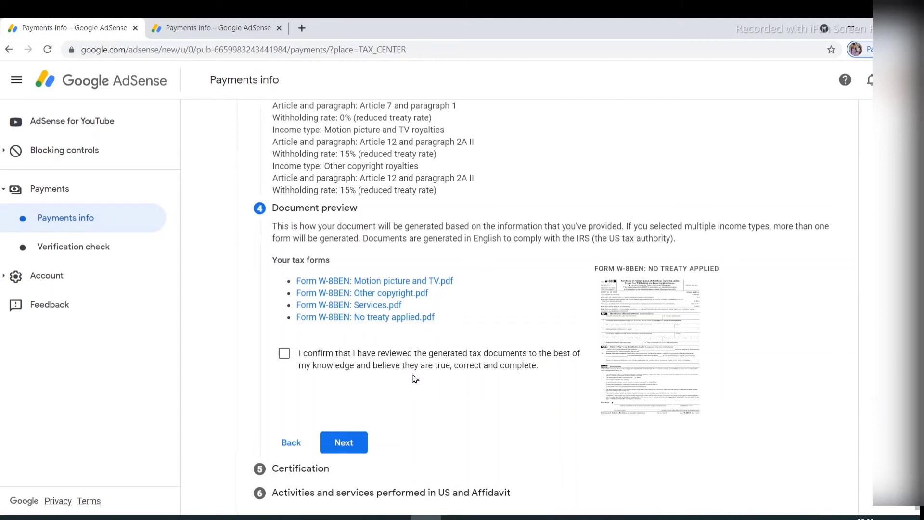
left_click(284, 355)
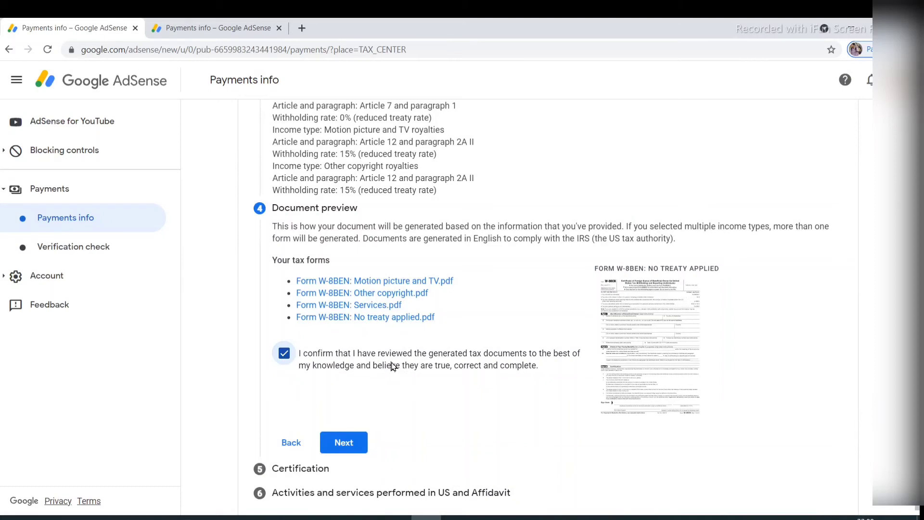
left_click(345, 450)
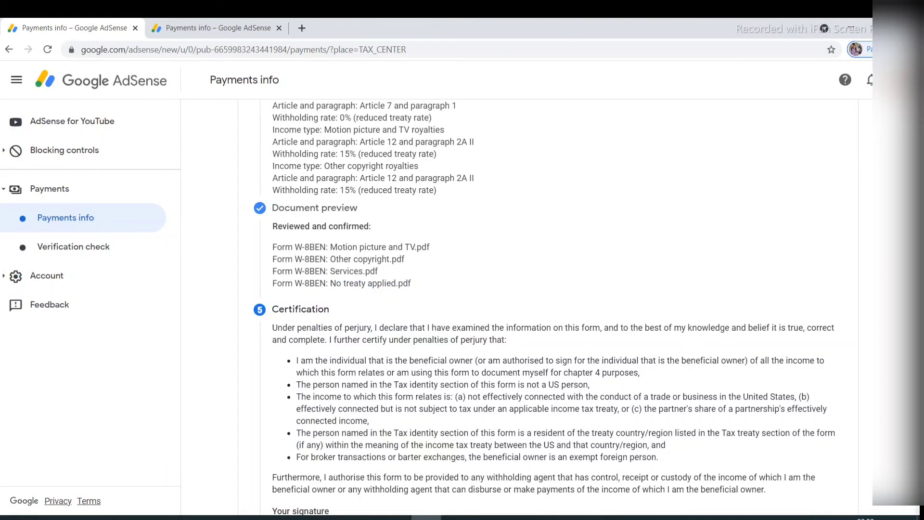
- Sign the Certification section with the beneficial owner's full legal name, as the person completing the form on their own behalf
scroll(544, 308, "down", 5)
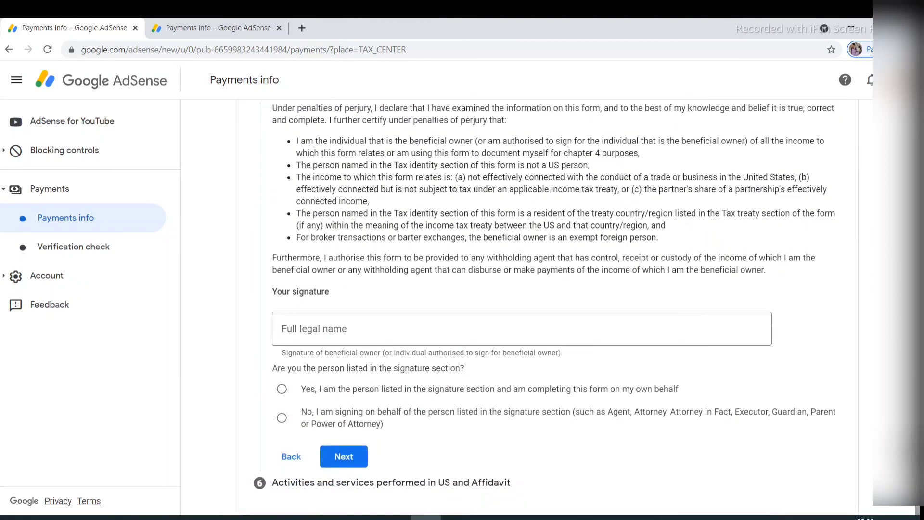
left_click(458, 335)
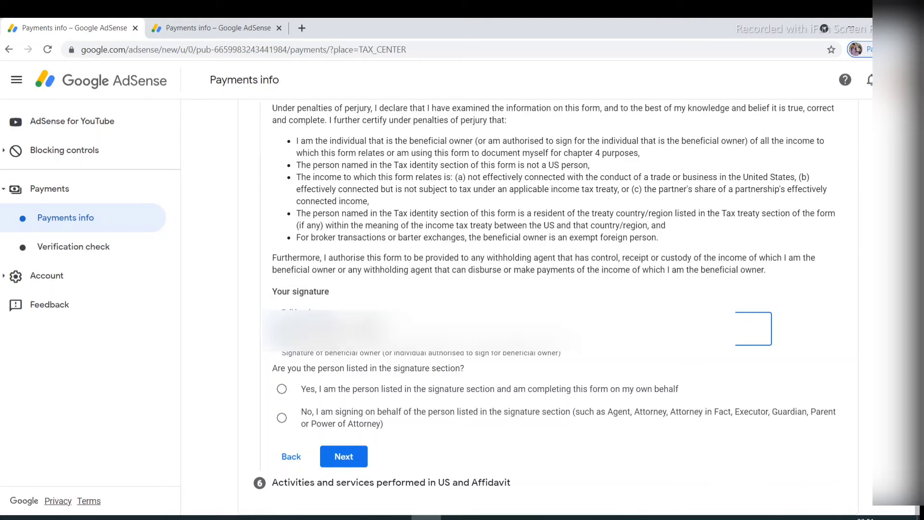
left_click(283, 390)
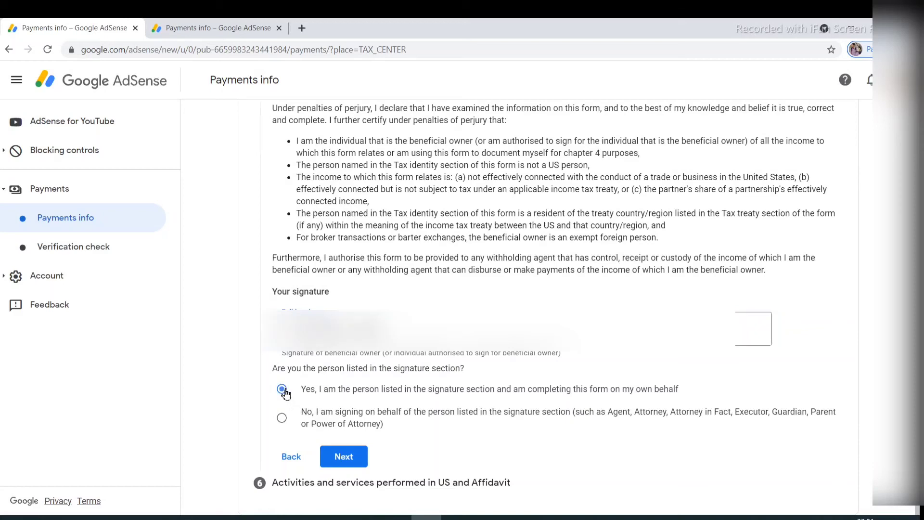
left_click(354, 464)
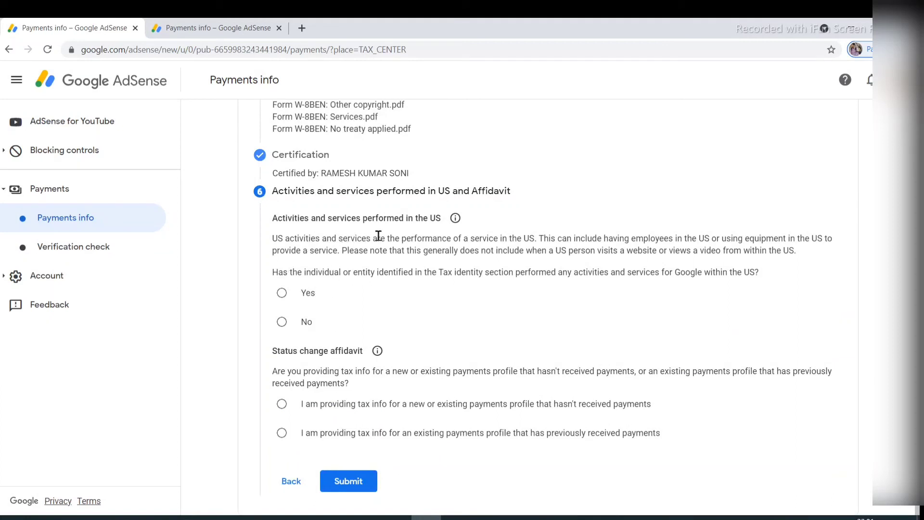
- Answer No to activities and services performed in the US, and certify that the services are performed solely outside the US
left_click(283, 323)
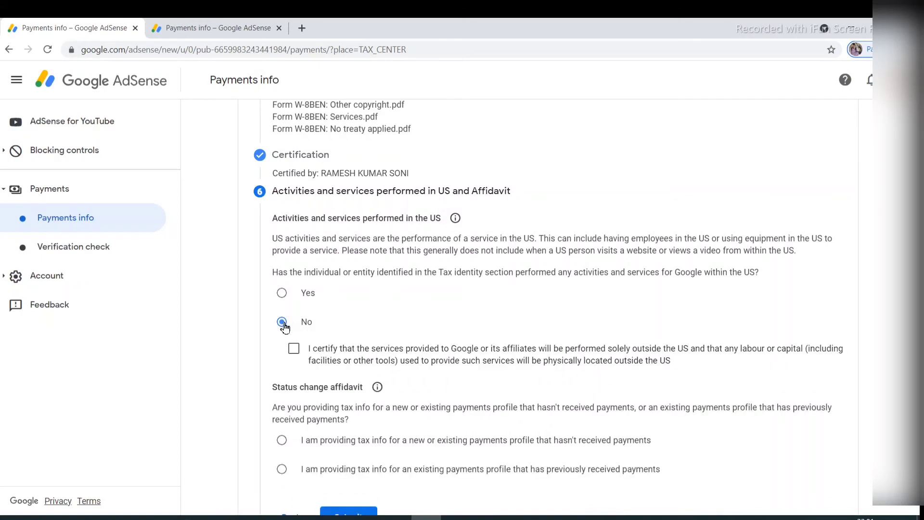
left_click(294, 351)
- Declare the information unchanged from 1 January 2020 for an existing payments profile that has previously received payments, and submit the tax form
scroll(734, 436, "down", 1)
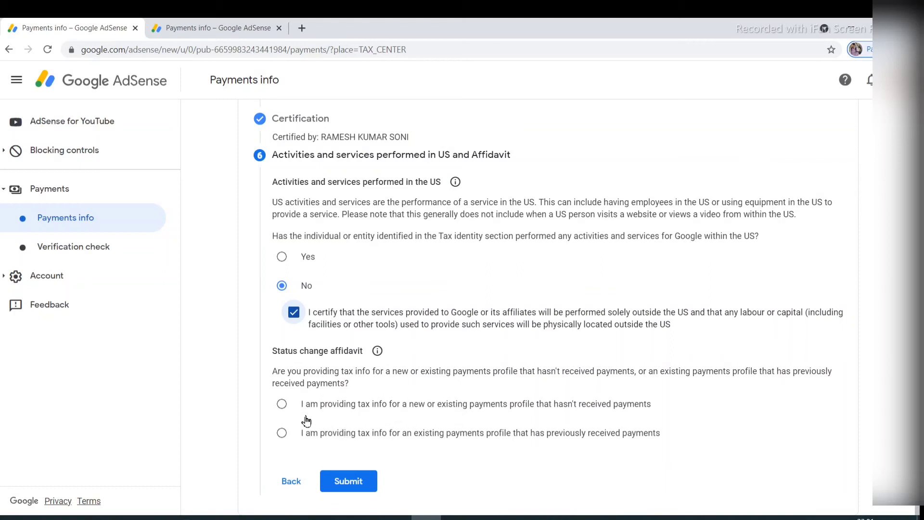
left_click(282, 434)
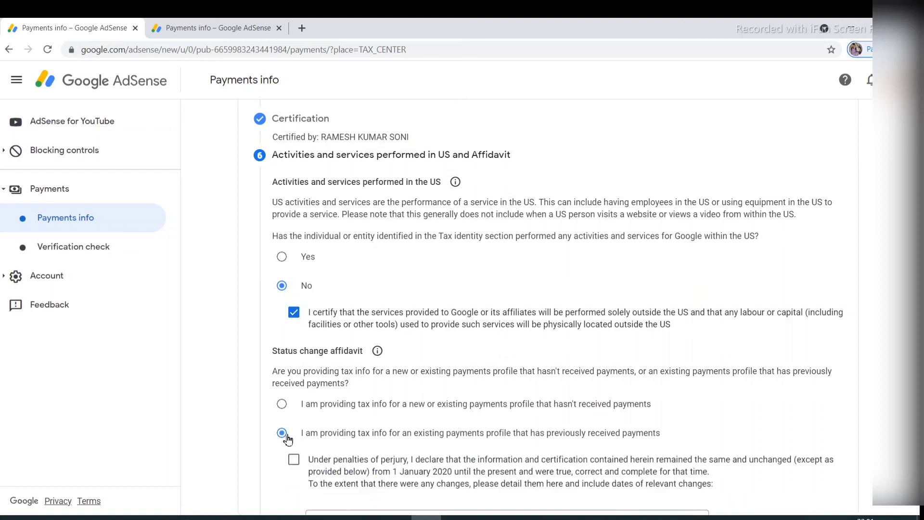
left_click(284, 407)
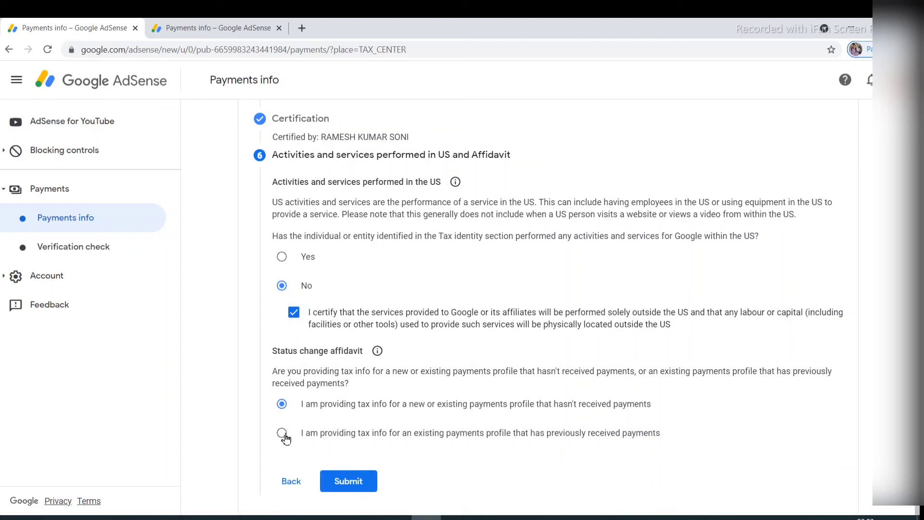
left_click(282, 433)
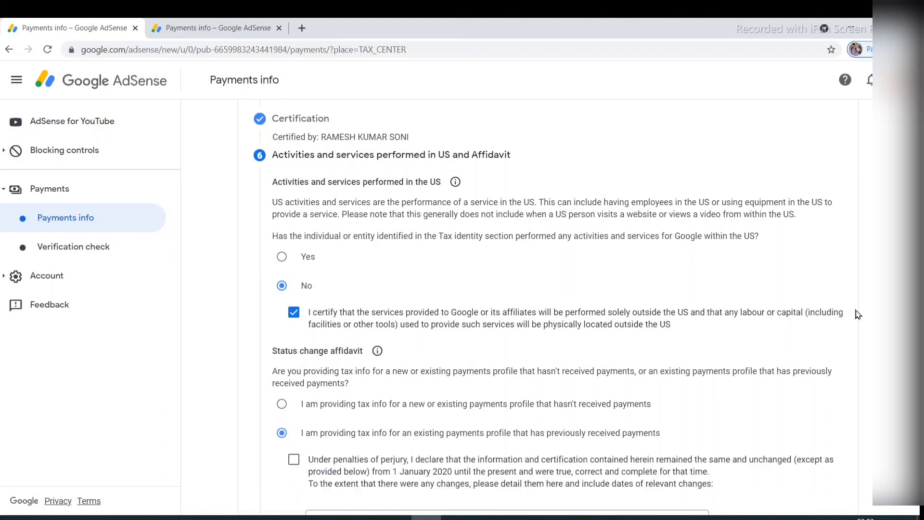
scroll(678, 398, "down", 3)
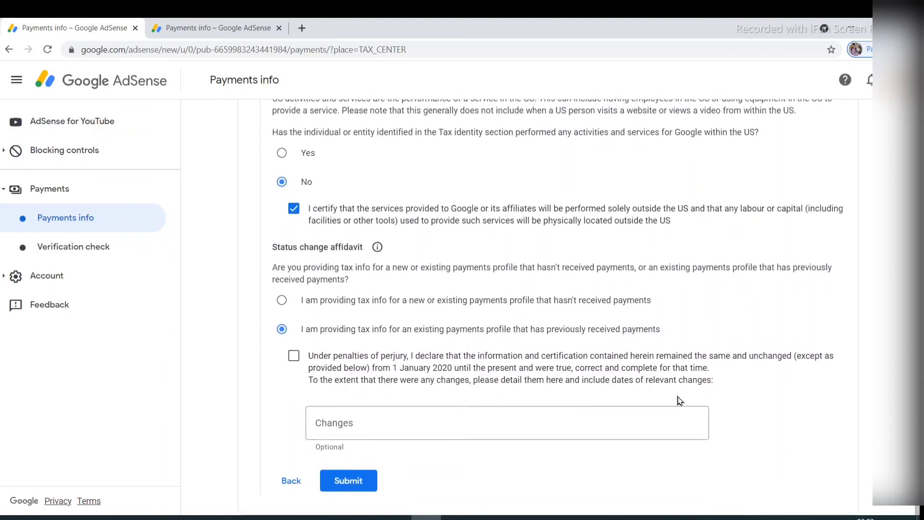
left_click(293, 361)
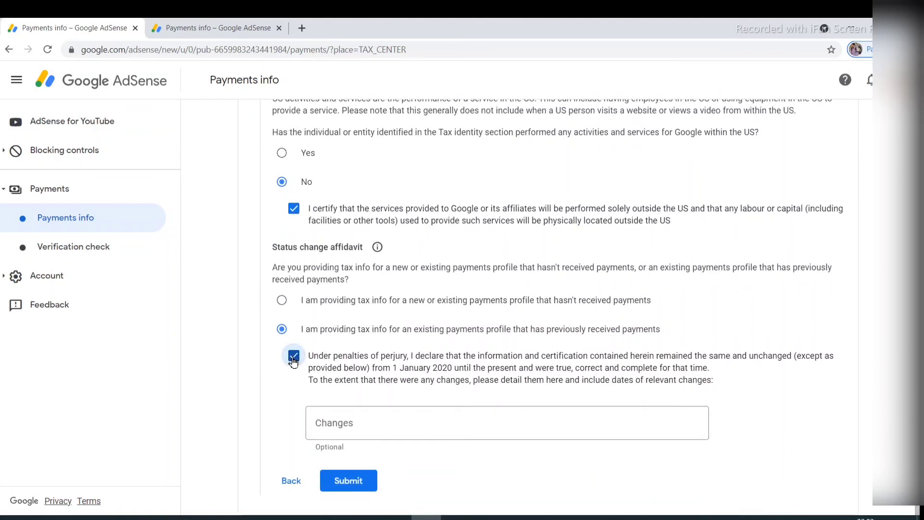
left_click_drag(395, 383, 403, 427)
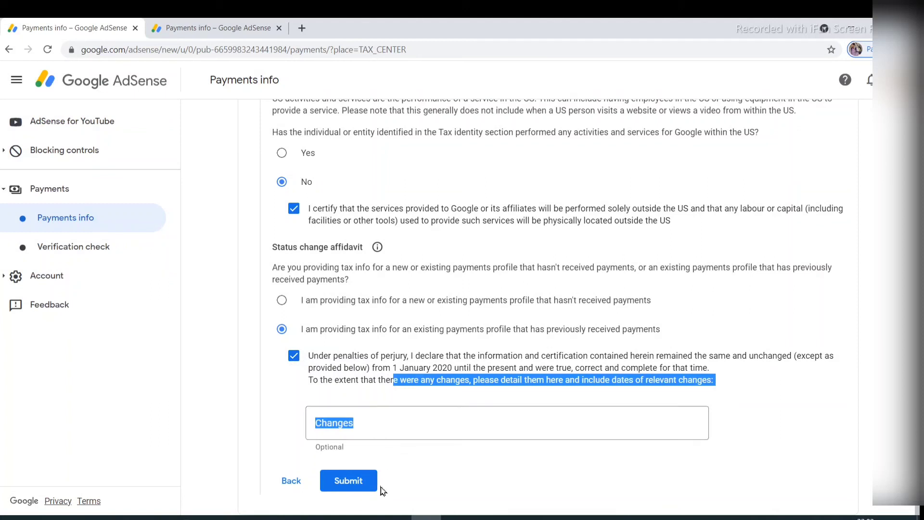
left_click(406, 473)
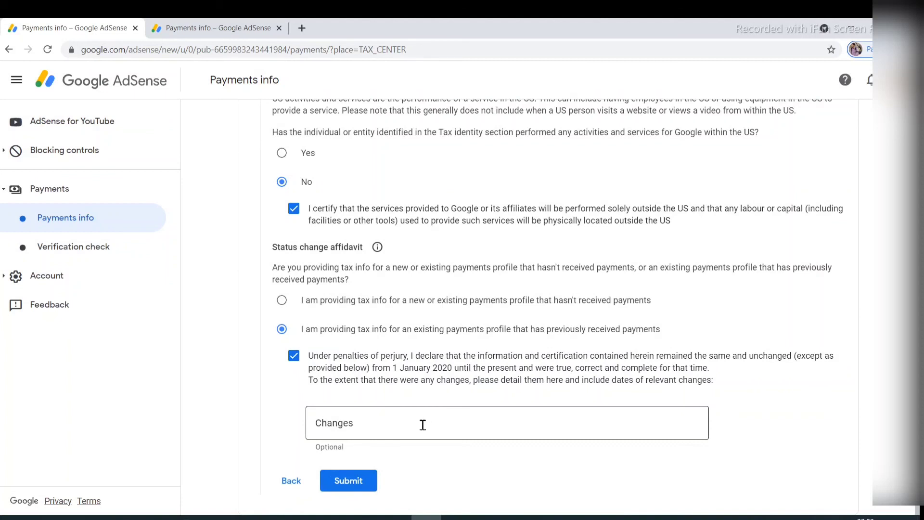
left_click(363, 481)
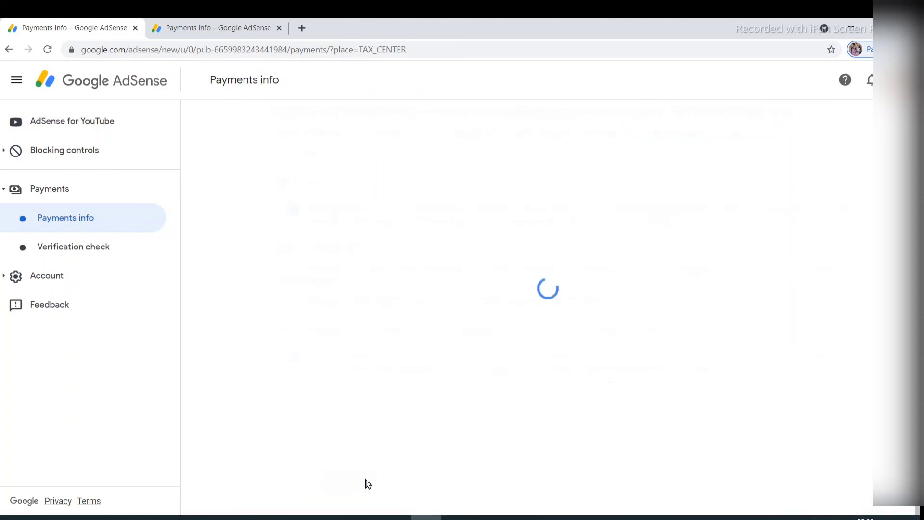